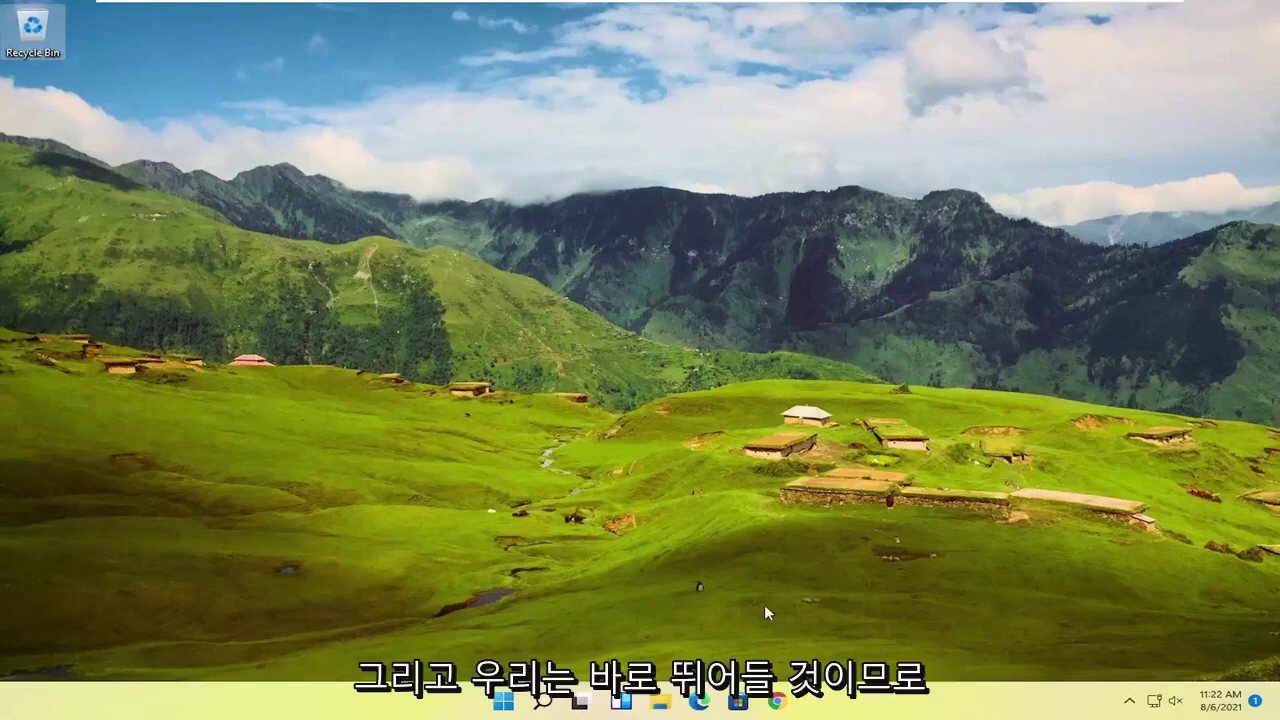
Step: Open File Explorer and browse to This PC > Local Disk (C:) > Users > your user folder
{"action": "left_click", "coordinate": [664, 702]}
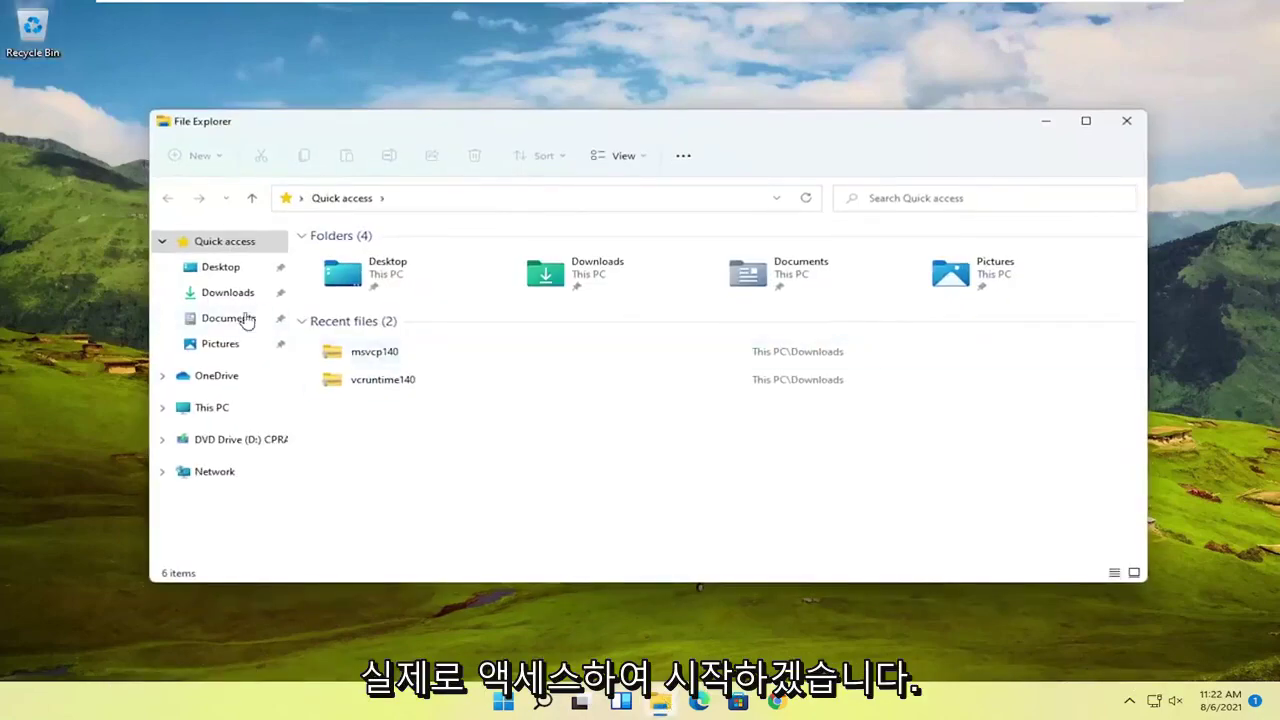
{"action": "left_click", "coordinate": [225, 410]}
{"action": "double_click", "coordinate": [377, 381]}
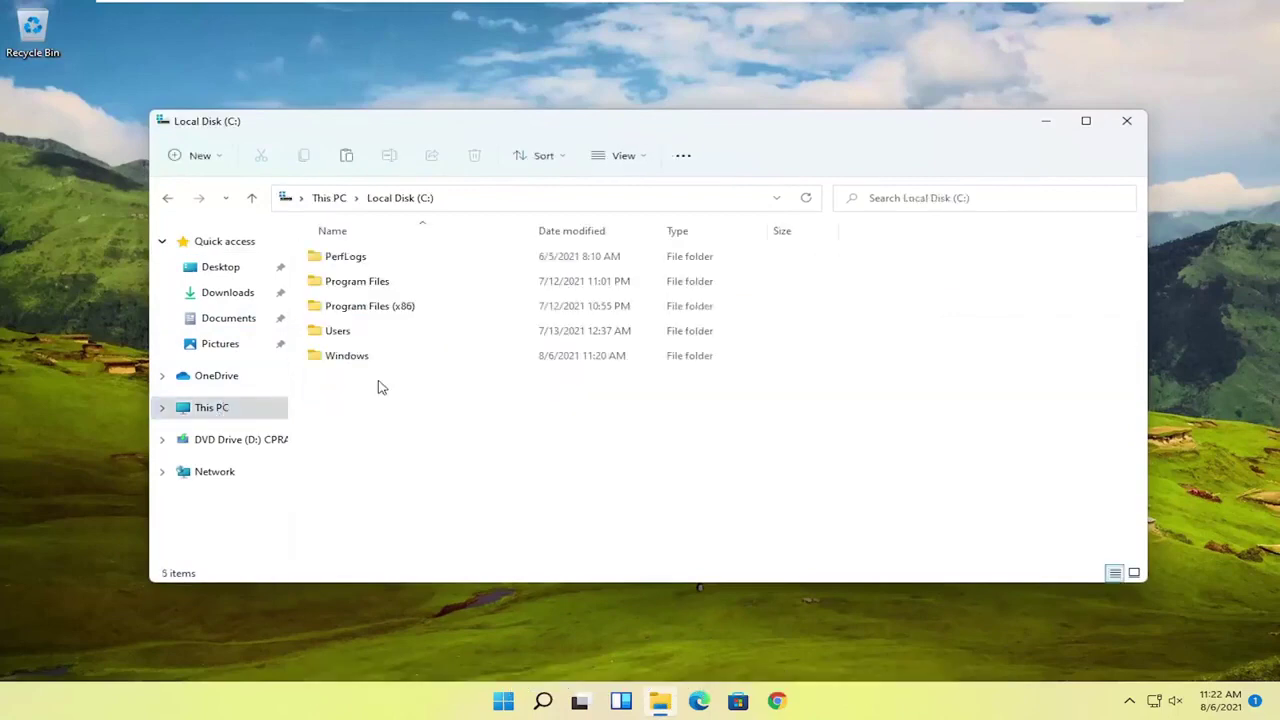
{"action": "double_click", "coordinate": [349, 334]}
{"action": "double_click", "coordinate": [349, 264]}
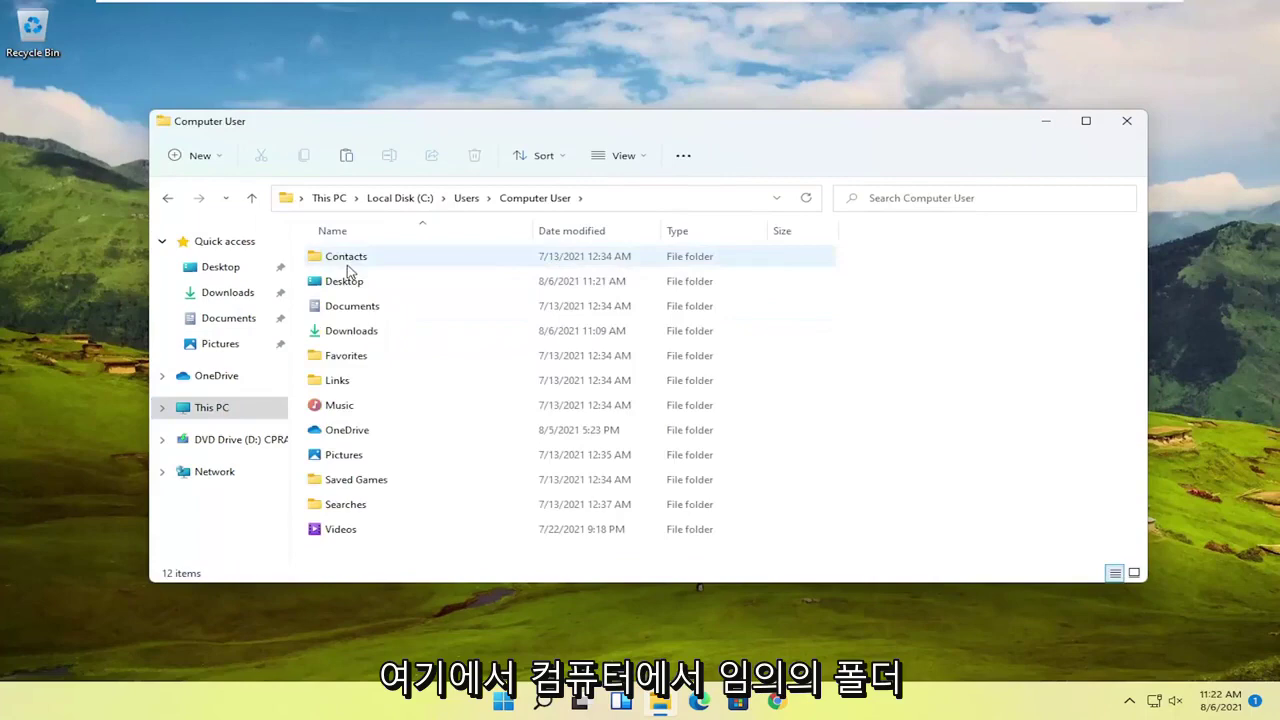
Step: Open the Contacts folder's Properties dialog and move it higher on screen
{"action": "left_click", "coordinate": [353, 291]}
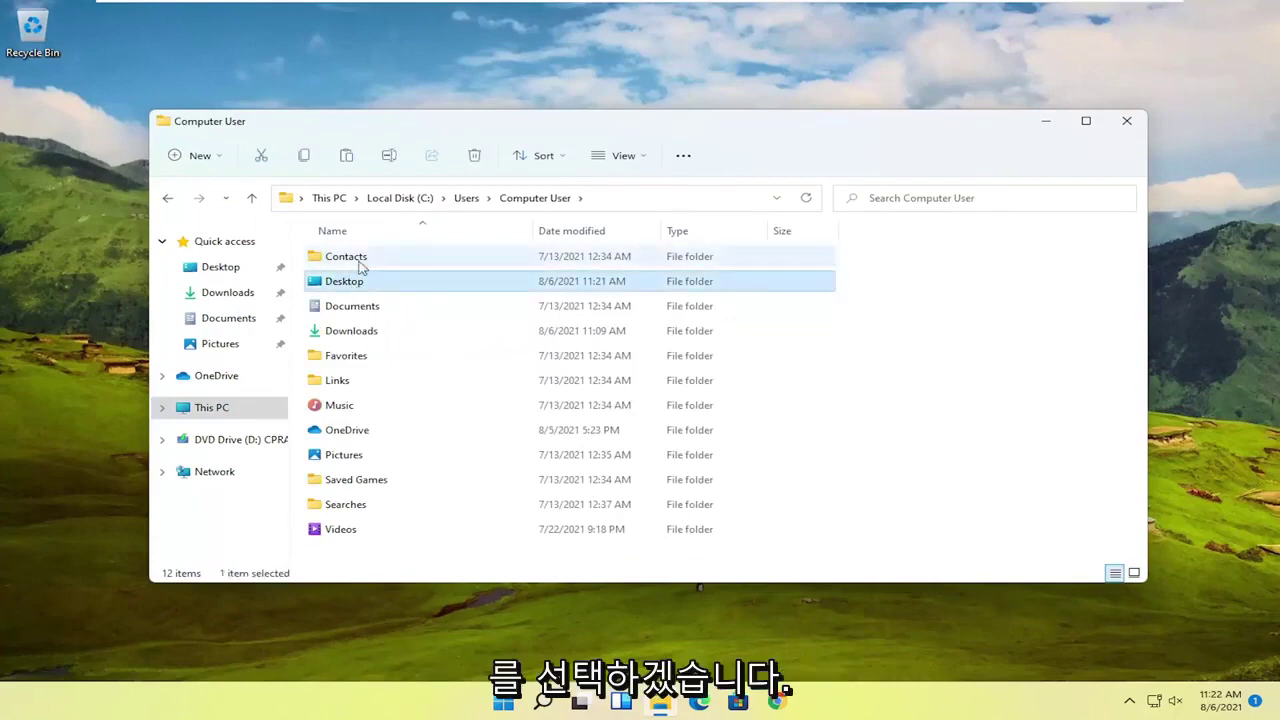
{"action": "left_click", "coordinate": [350, 262]}
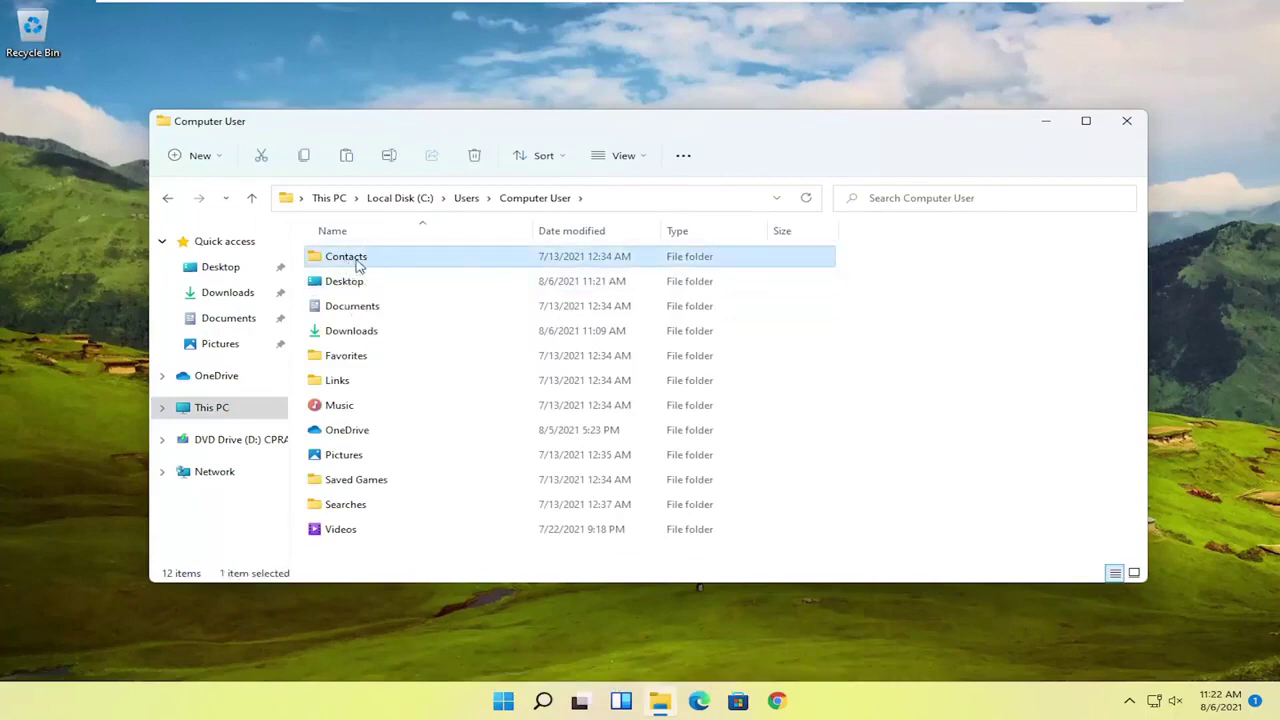
{"action": "right_click", "coordinate": [357, 264]}
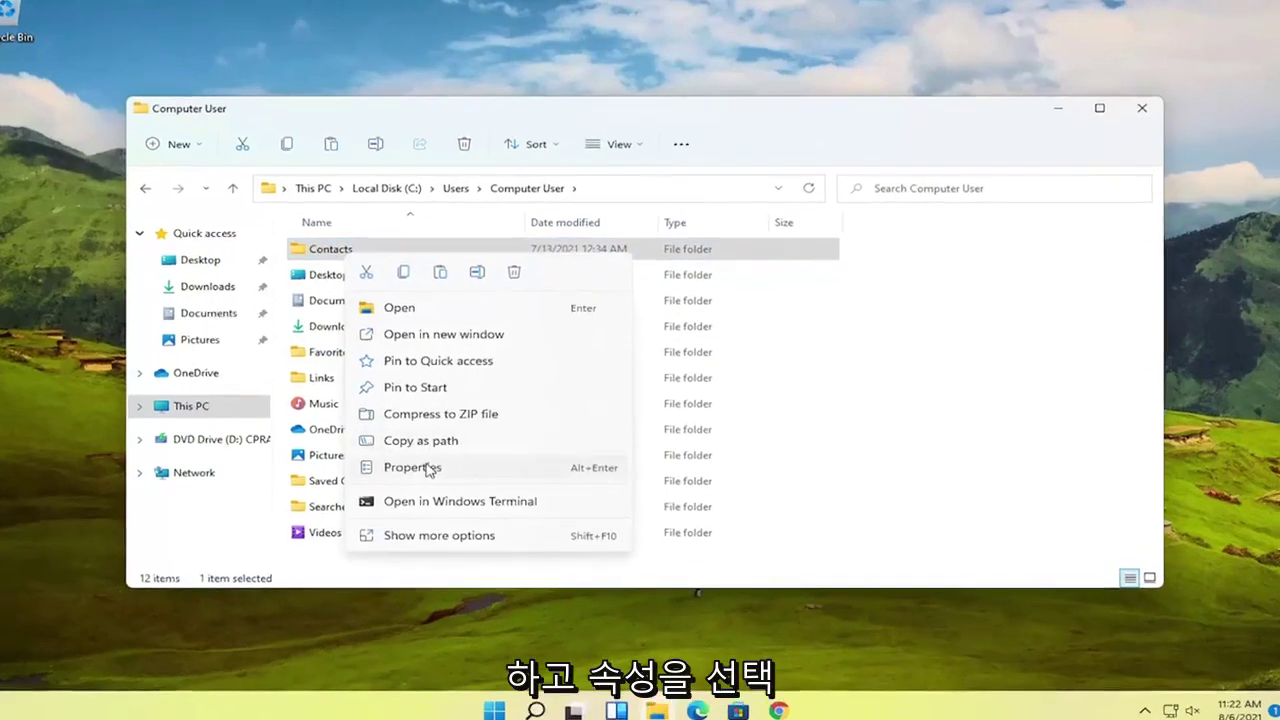
{"action": "left_click", "coordinate": [428, 470]}
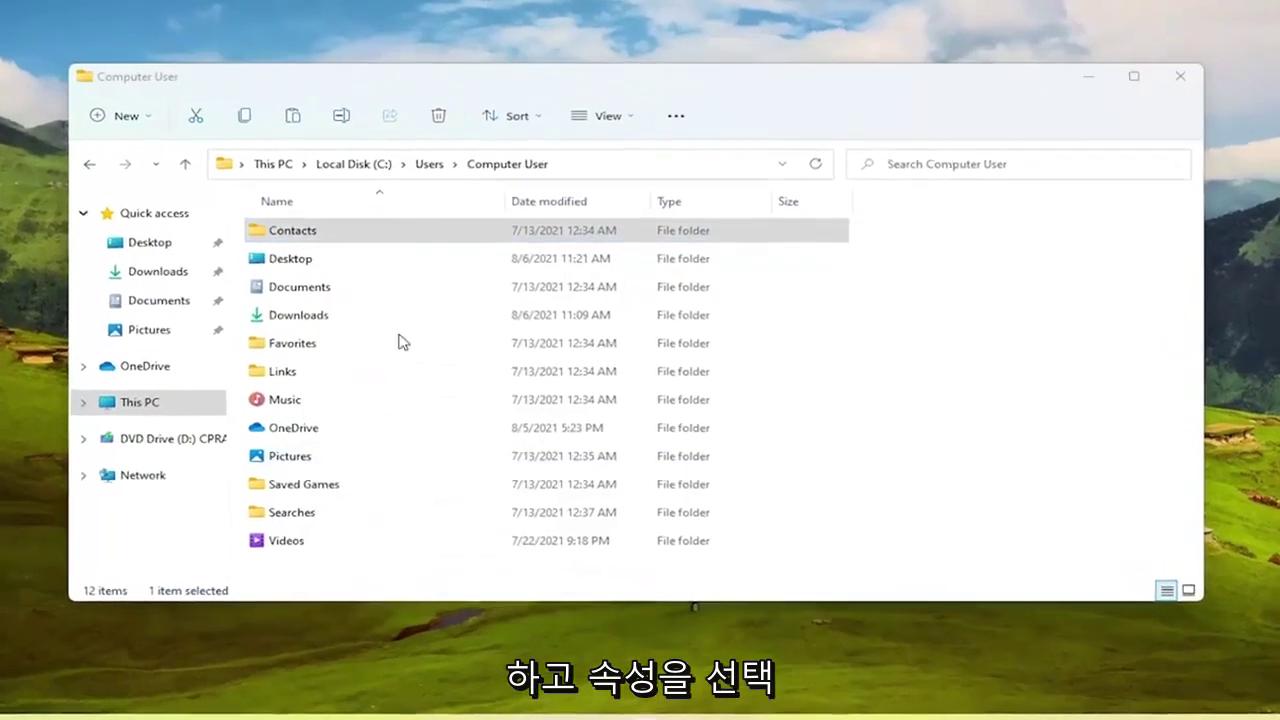
{"action": "left_click_drag", "start_coordinate": [476, 264], "coordinate": [491, 150]}
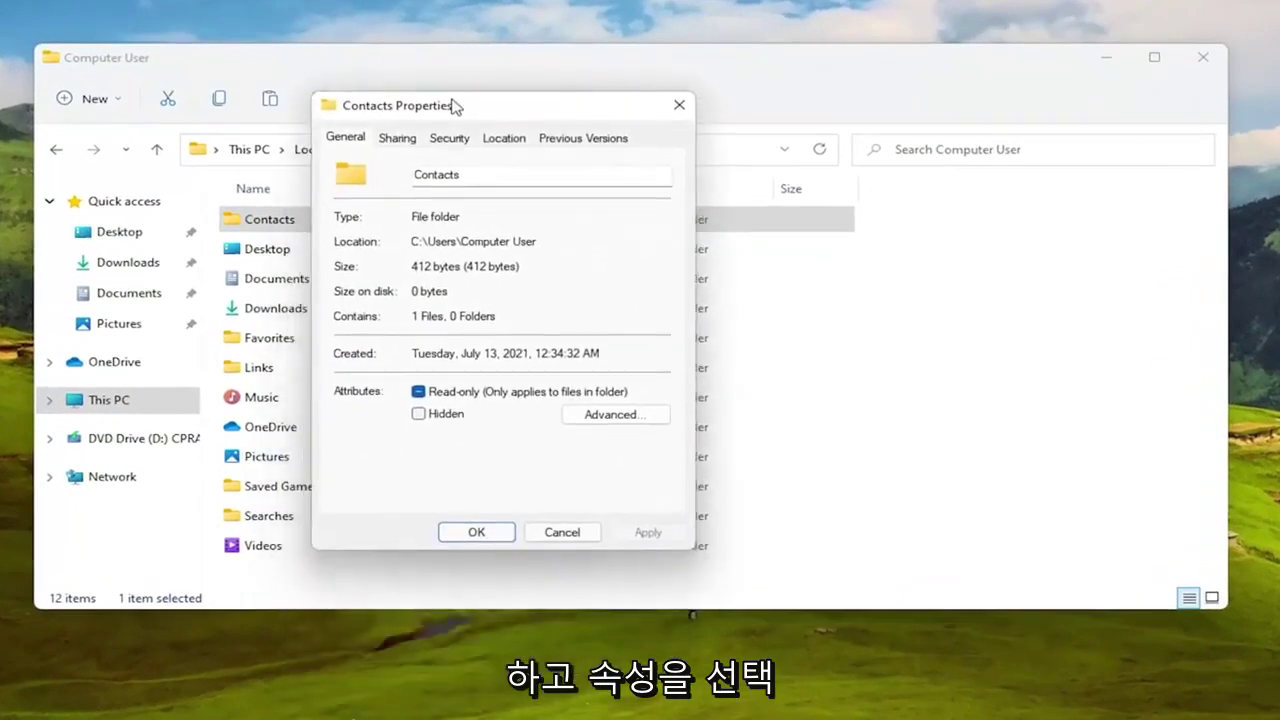
{"action": "left_click_drag", "start_coordinate": [455, 106], "coordinate": [455, 103]}
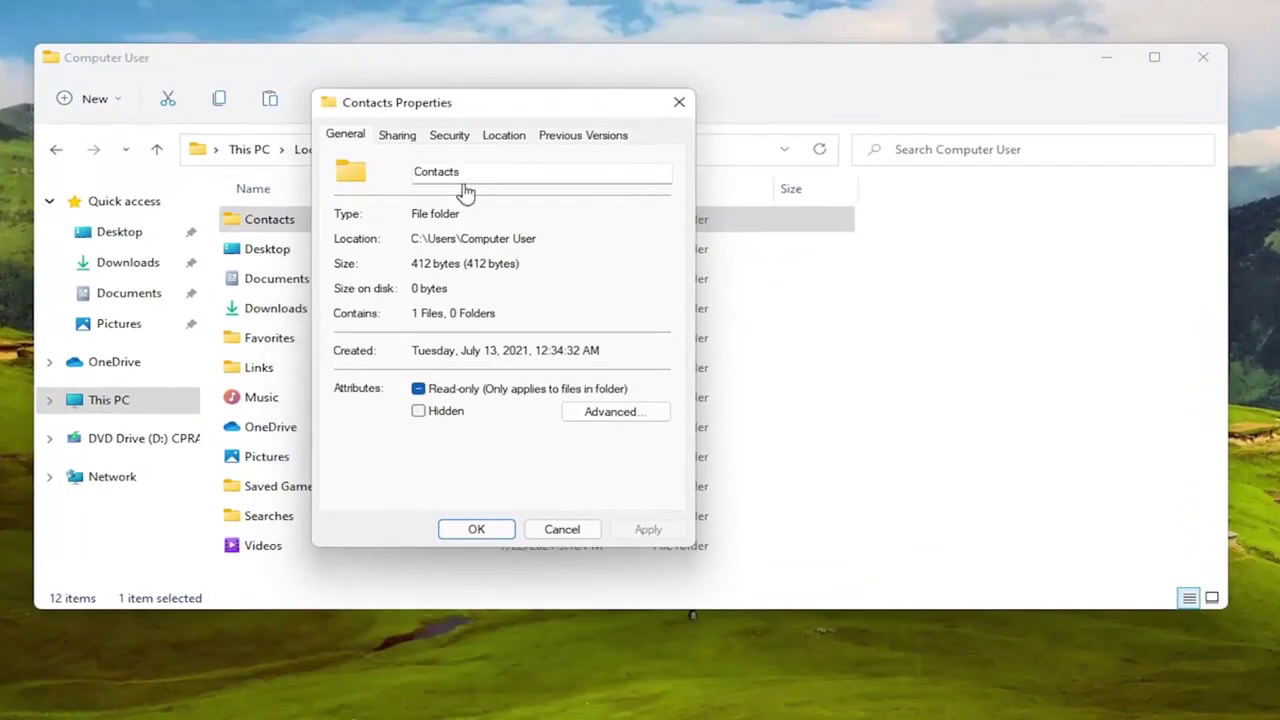
Step: From the Security tab, edit the Contacts permissions and open the Add user or group picker
{"action": "left_click", "coordinate": [449, 135]}
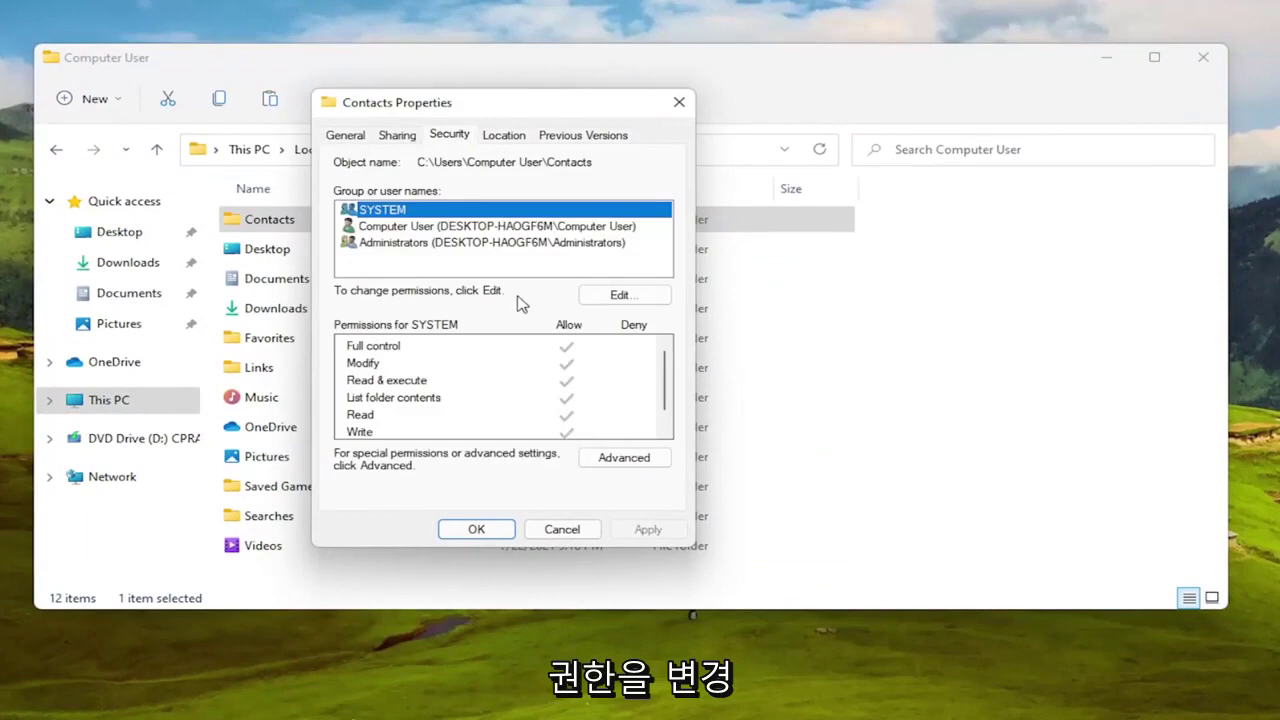
{"action": "left_click", "coordinate": [600, 298]}
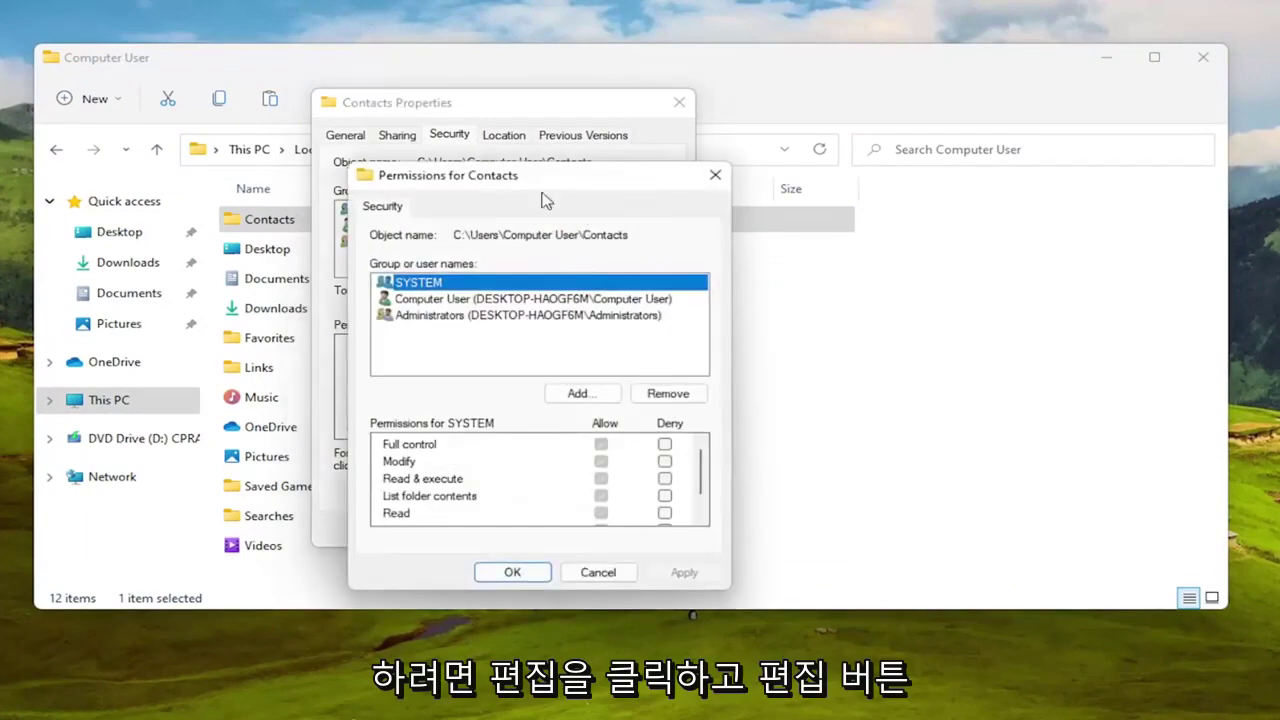
{"action": "left_click_drag", "start_coordinate": [530, 186], "coordinate": [500, 100]}
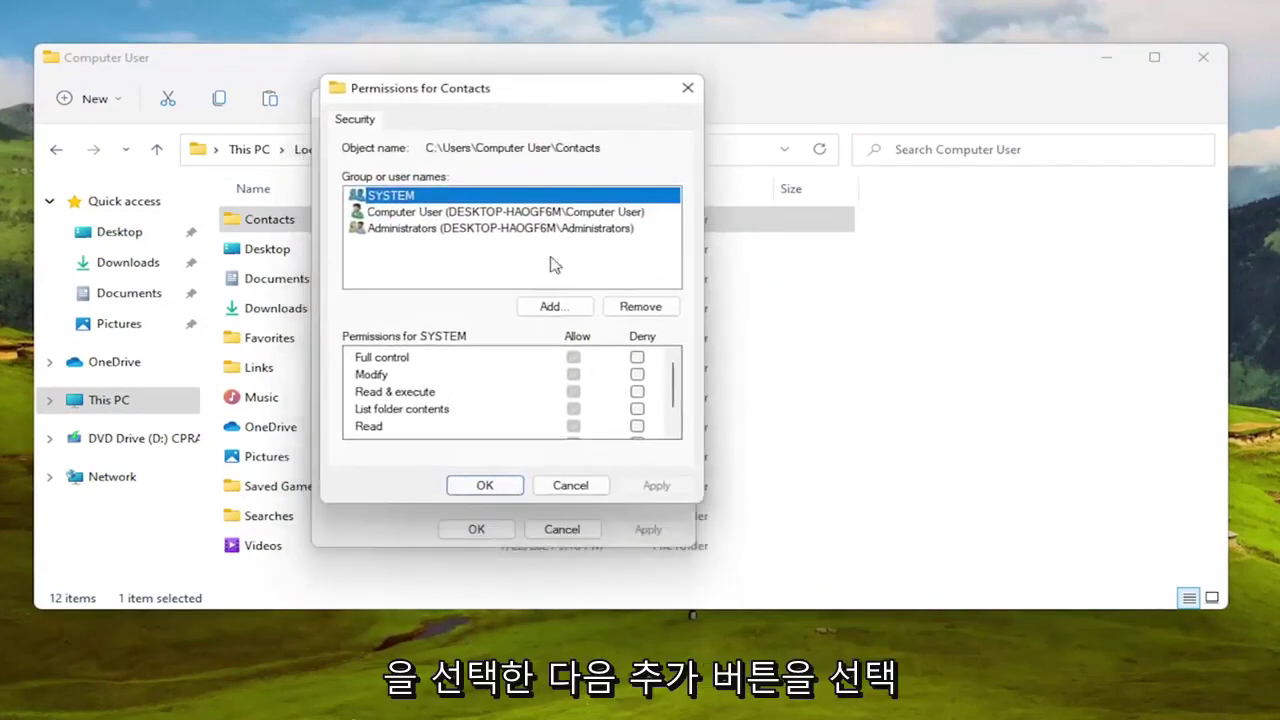
{"action": "left_click", "coordinate": [553, 307]}
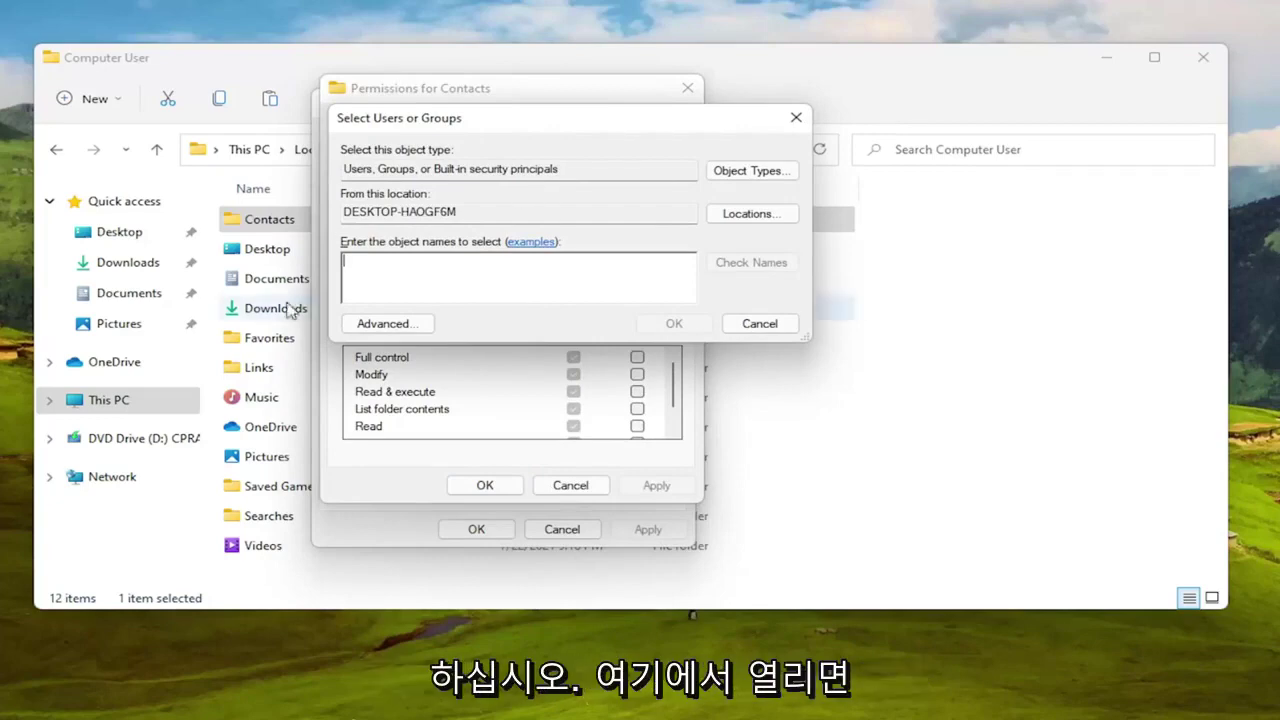
Step: Search all local accounts with Advanced > Find Now and pick your own user account
{"action": "left_click", "coordinate": [384, 323]}
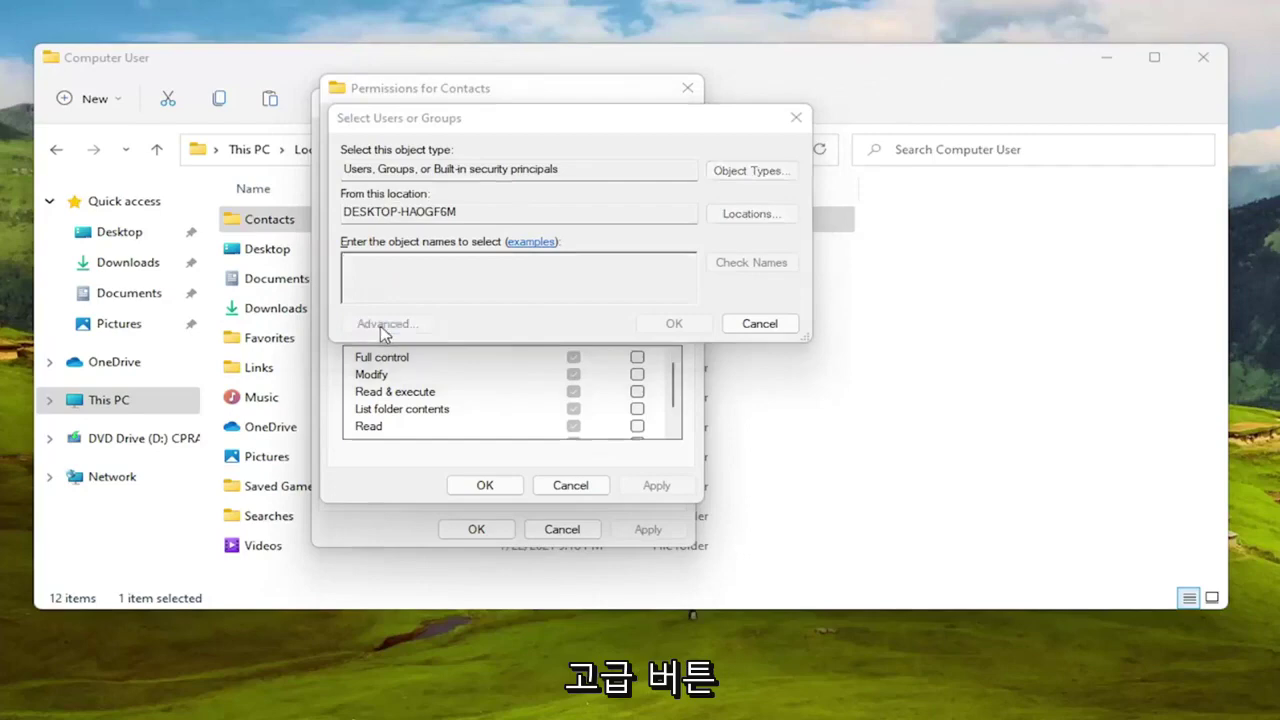
{"action": "left_click_drag", "start_coordinate": [440, 107], "coordinate": [420, 57]}
{"action": "left_click", "coordinate": [797, 236]}
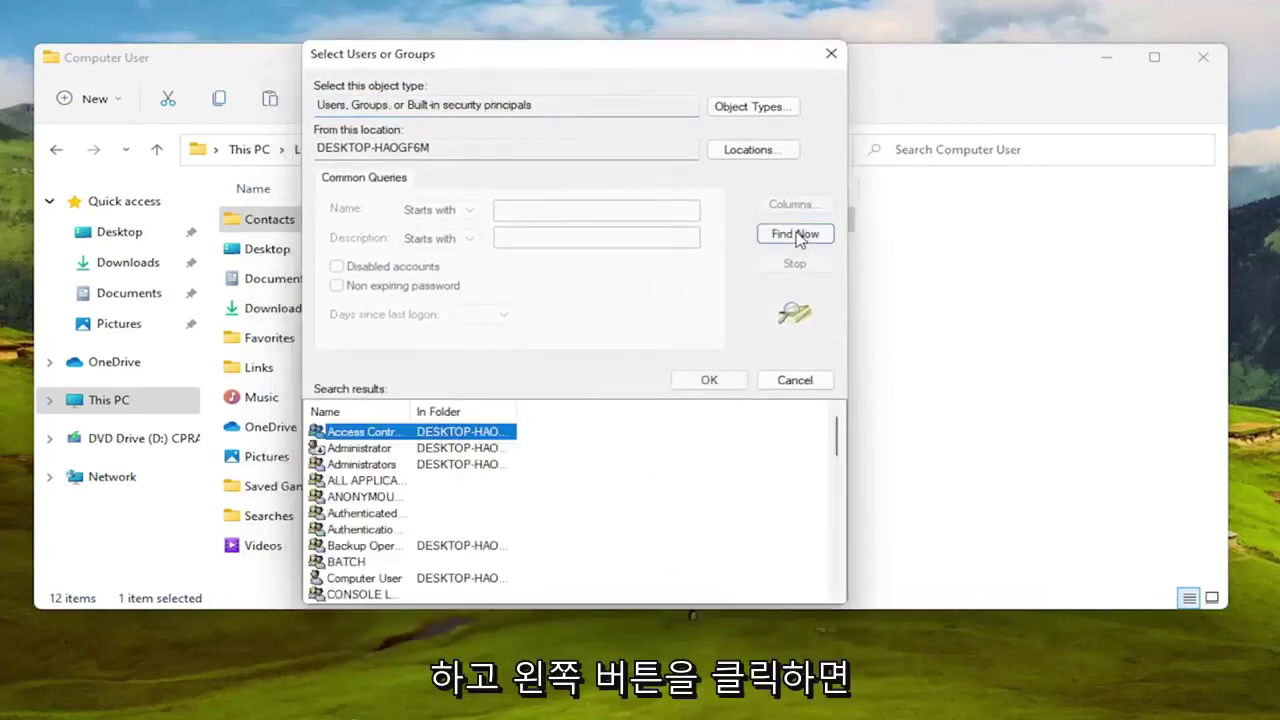
{"action": "scroll", "coordinate": [395, 520], "scroll_direction": "down", "scroll_amount": 1}
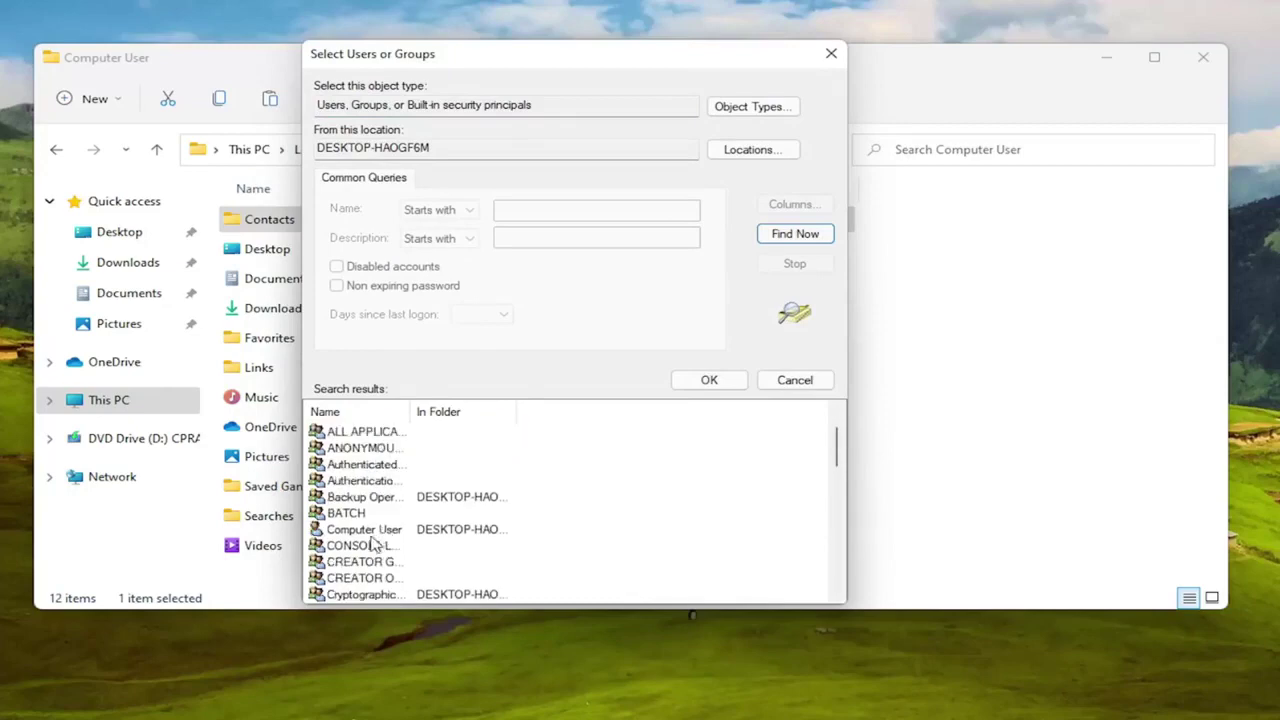
{"action": "left_click", "coordinate": [372, 530]}
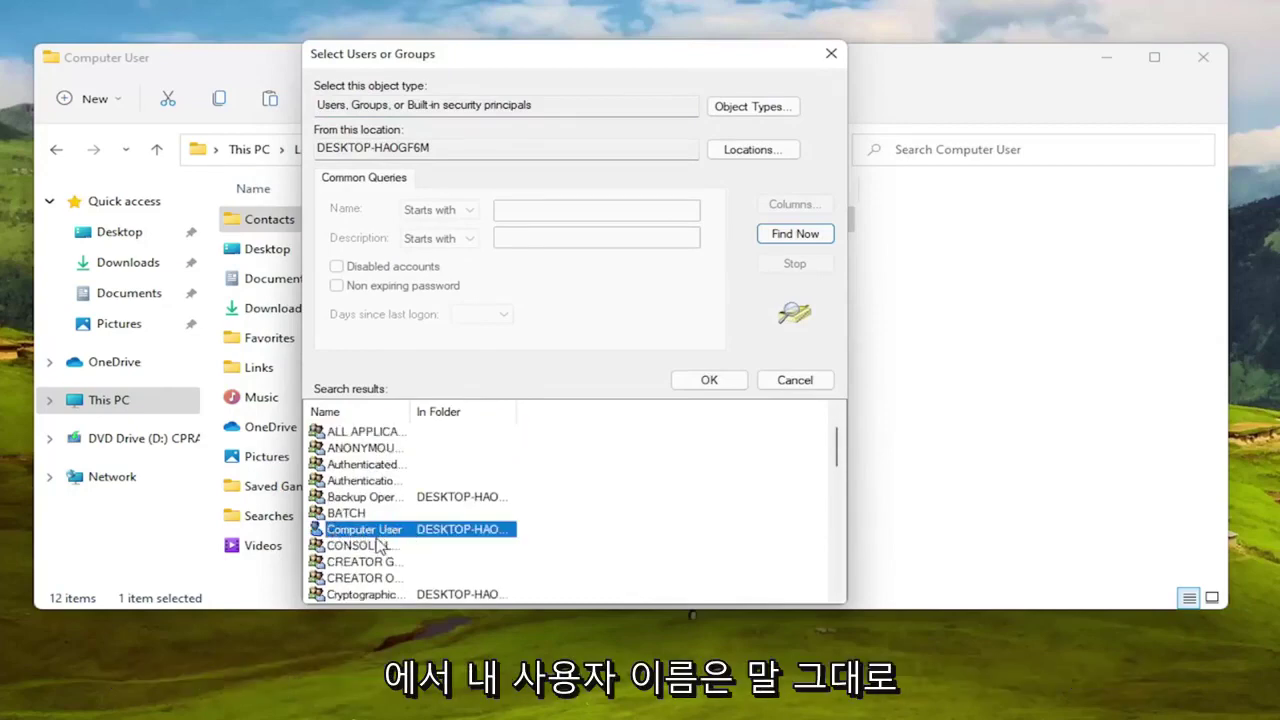
{"action": "double_click", "coordinate": [378, 532]}
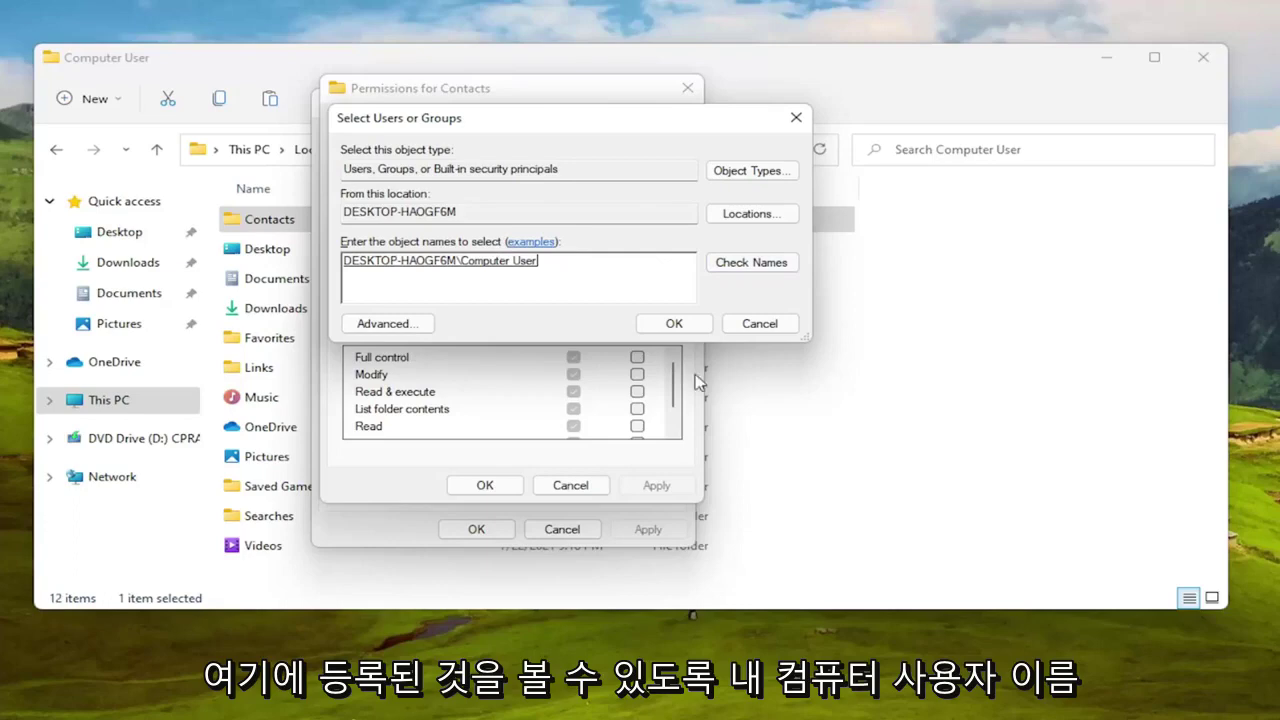
Step: Confirm the account and check that it already has Full control and all permissions allowed
{"action": "left_click", "coordinate": [662, 326]}
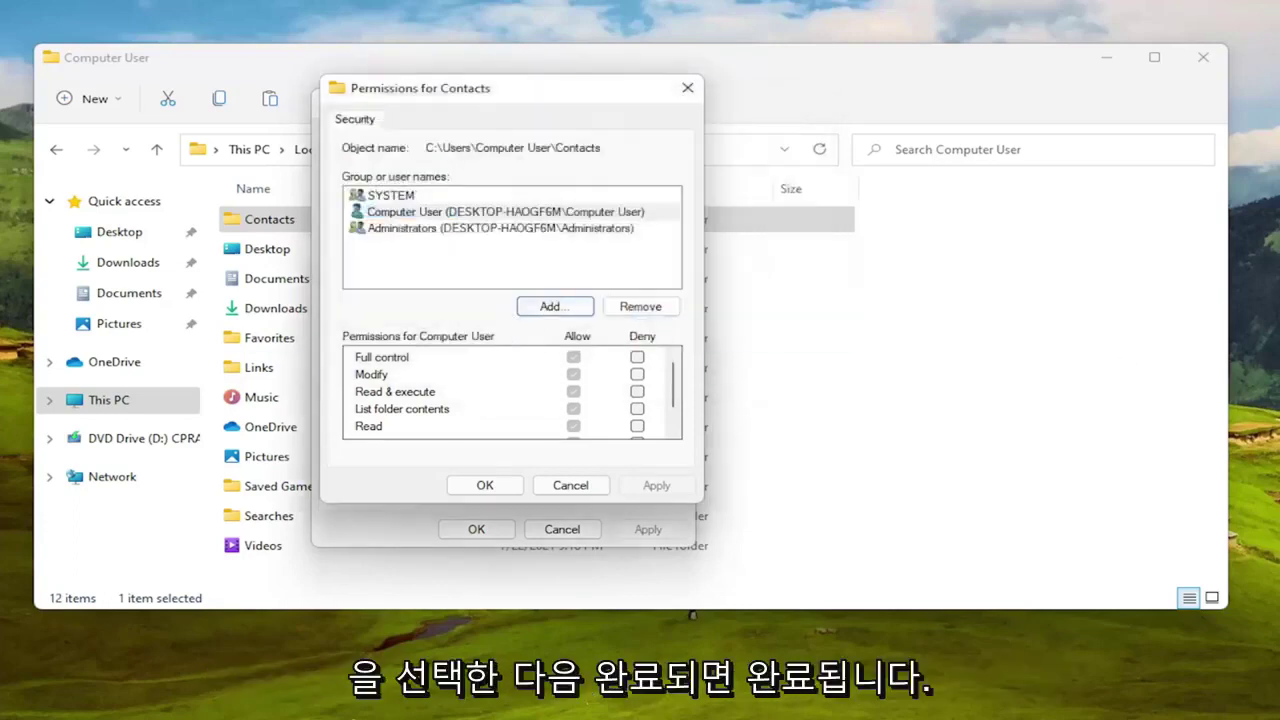
{"action": "left_click", "coordinate": [468, 214]}
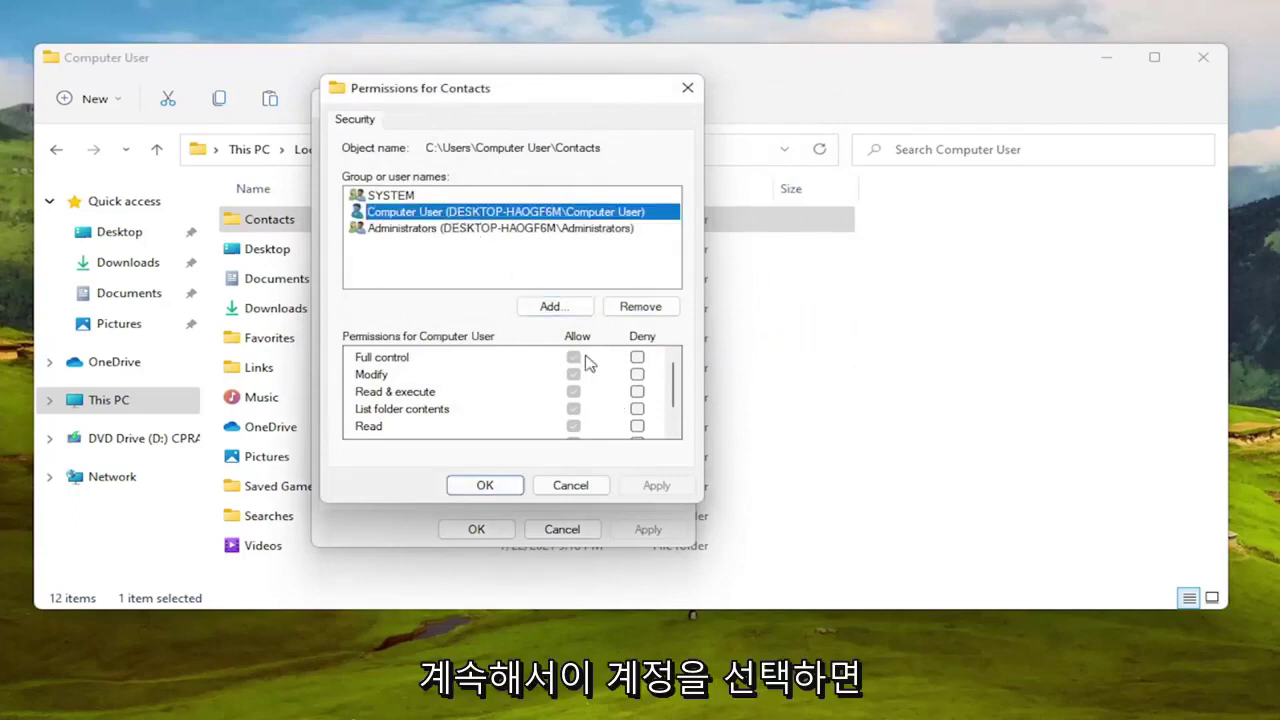
{"action": "scroll", "coordinate": [592, 405], "scroll_direction": "down", "scroll_amount": 1}
{"action": "scroll", "coordinate": [575, 423], "scroll_direction": "up", "scroll_amount": 1}
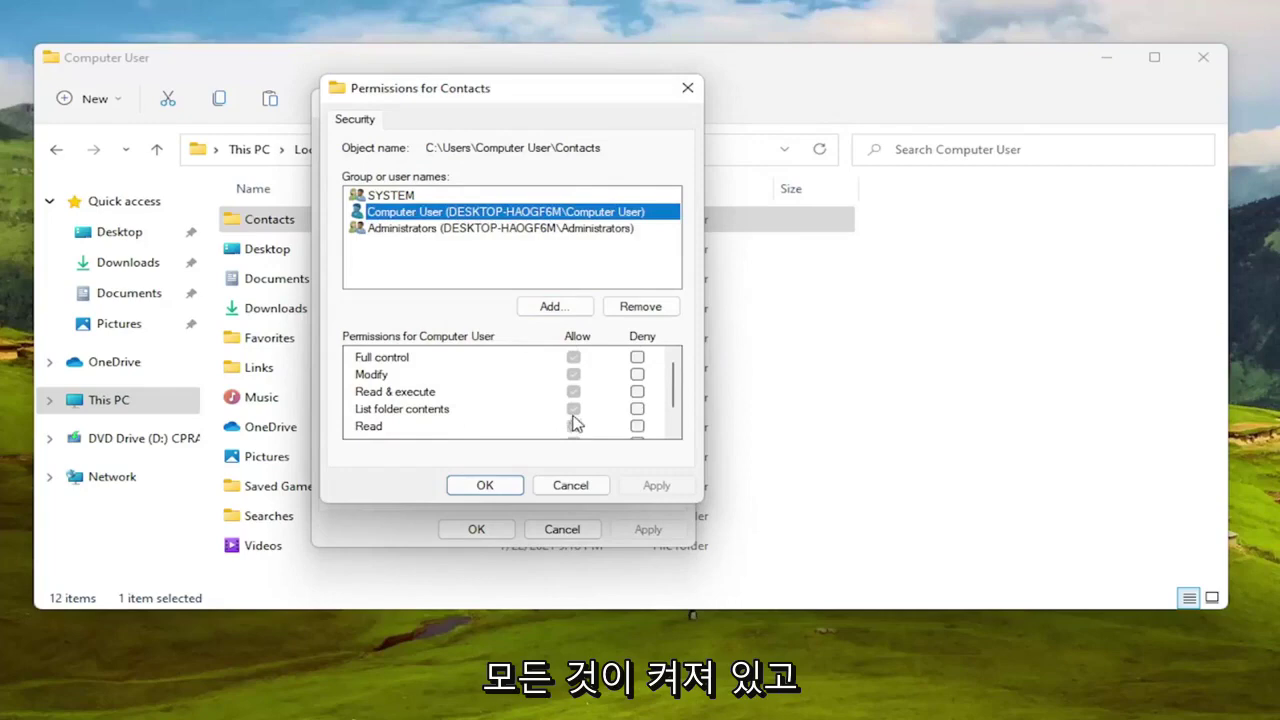
{"action": "left_click", "coordinate": [578, 400]}
{"action": "scroll", "coordinate": [585, 402], "scroll_direction": "down", "scroll_amount": 1}
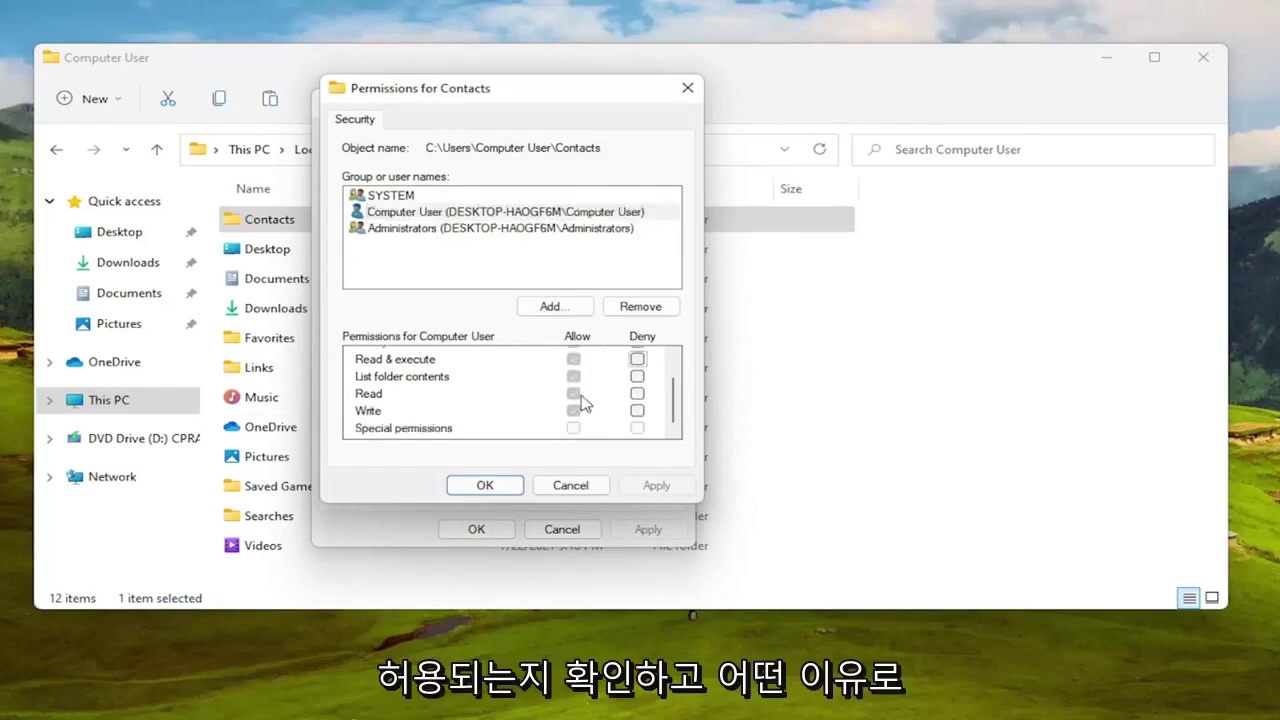
{"action": "scroll", "coordinate": [576, 400], "scroll_direction": "up", "scroll_amount": 1}
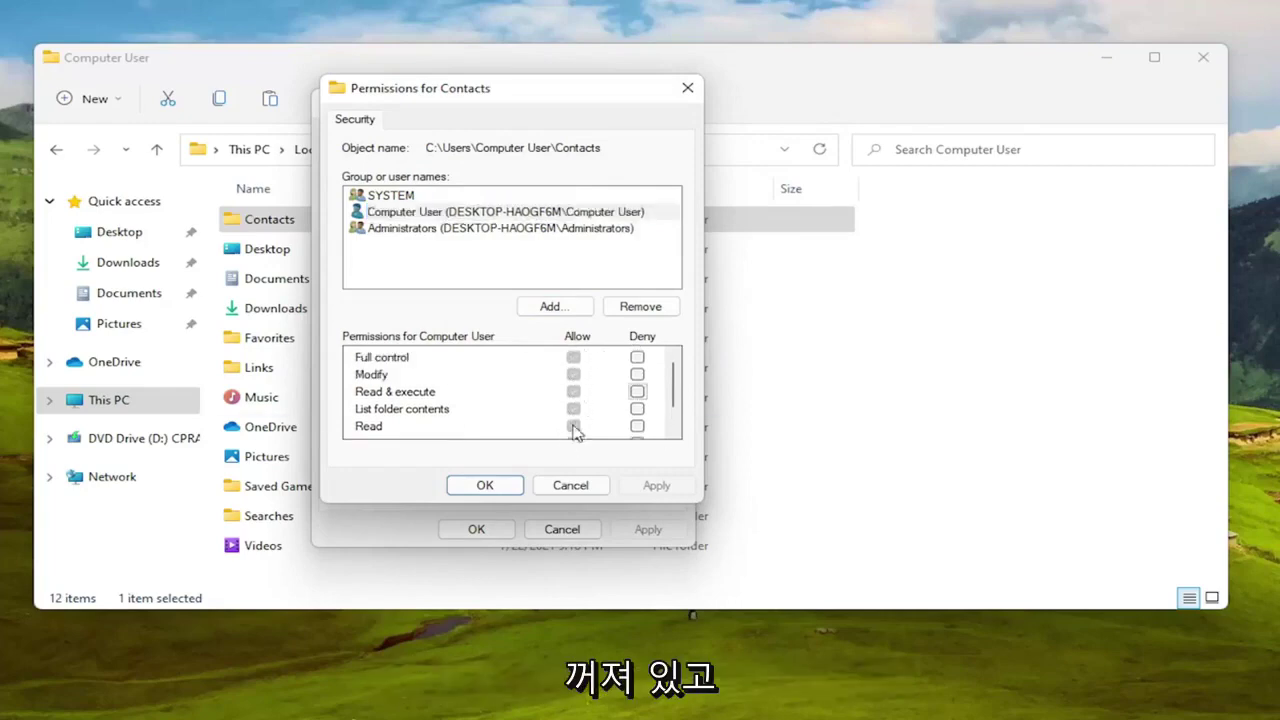
Step: Add 'everyone' to the Contacts permissions, verifying the name with Check Names
{"action": "left_click", "coordinate": [552, 307]}
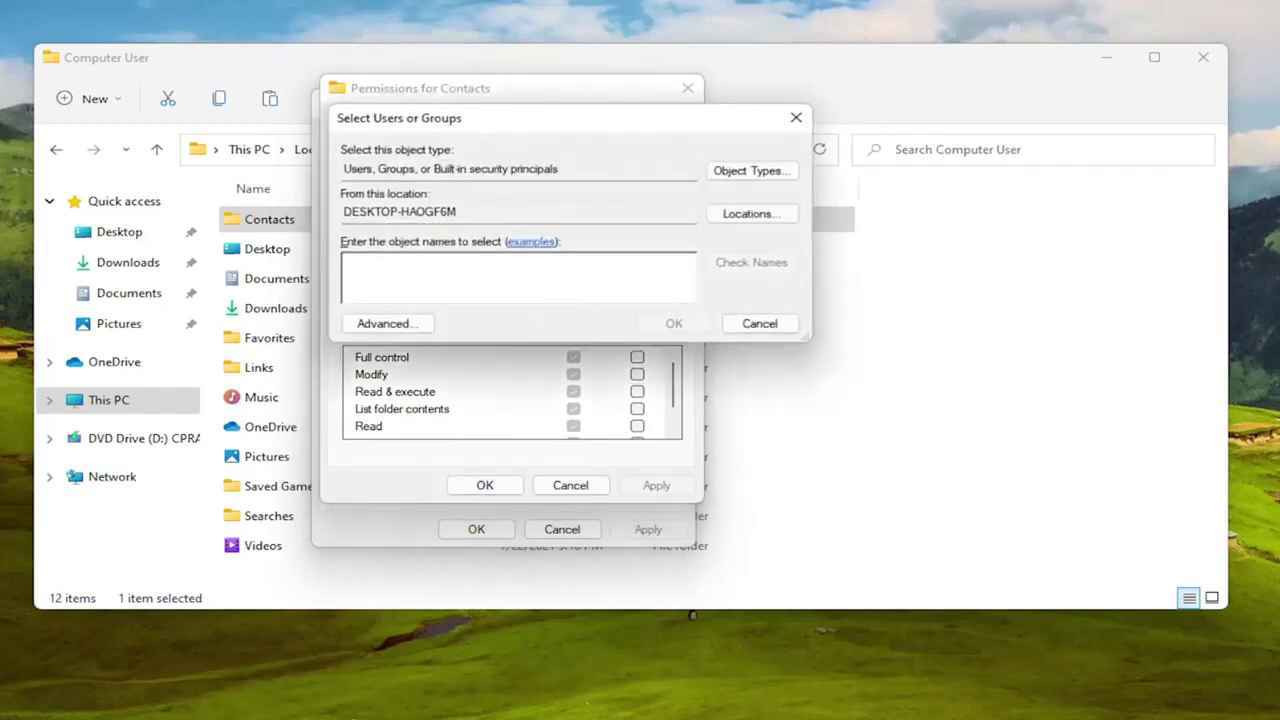
{"action": "type", "text": "everyone"}
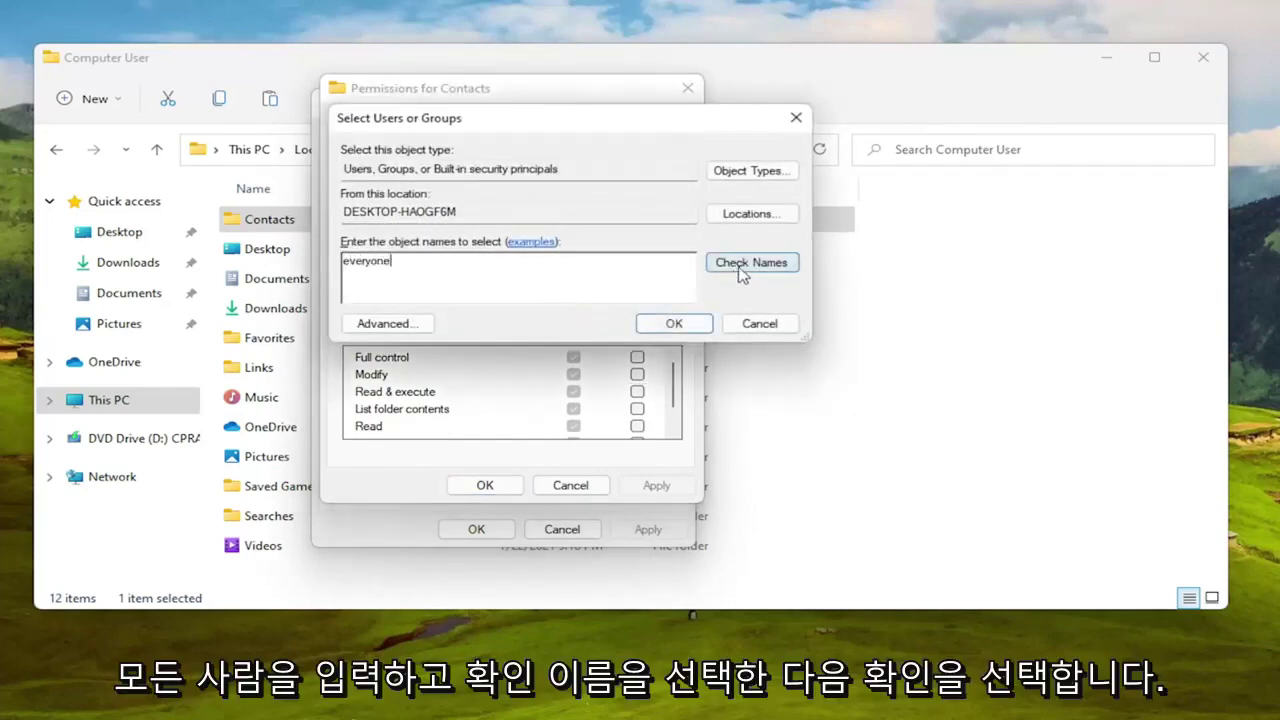
{"action": "left_click", "coordinate": [745, 263]}
{"action": "left_click", "coordinate": [674, 323]}
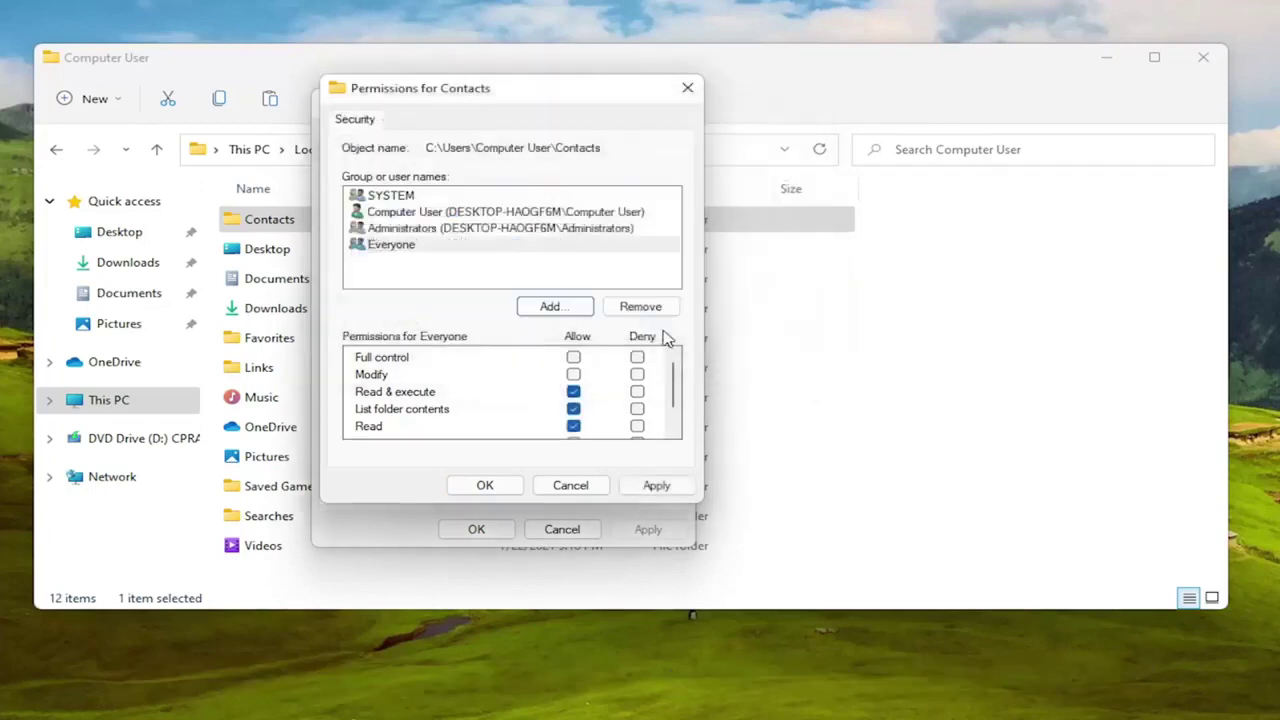
Step: Allow Full control for Everyone, apply and close the editor, then review Everyone's permissions
{"action": "left_click", "coordinate": [574, 358]}
{"action": "scroll", "coordinate": [580, 380], "scroll_direction": "down", "scroll_amount": 1}
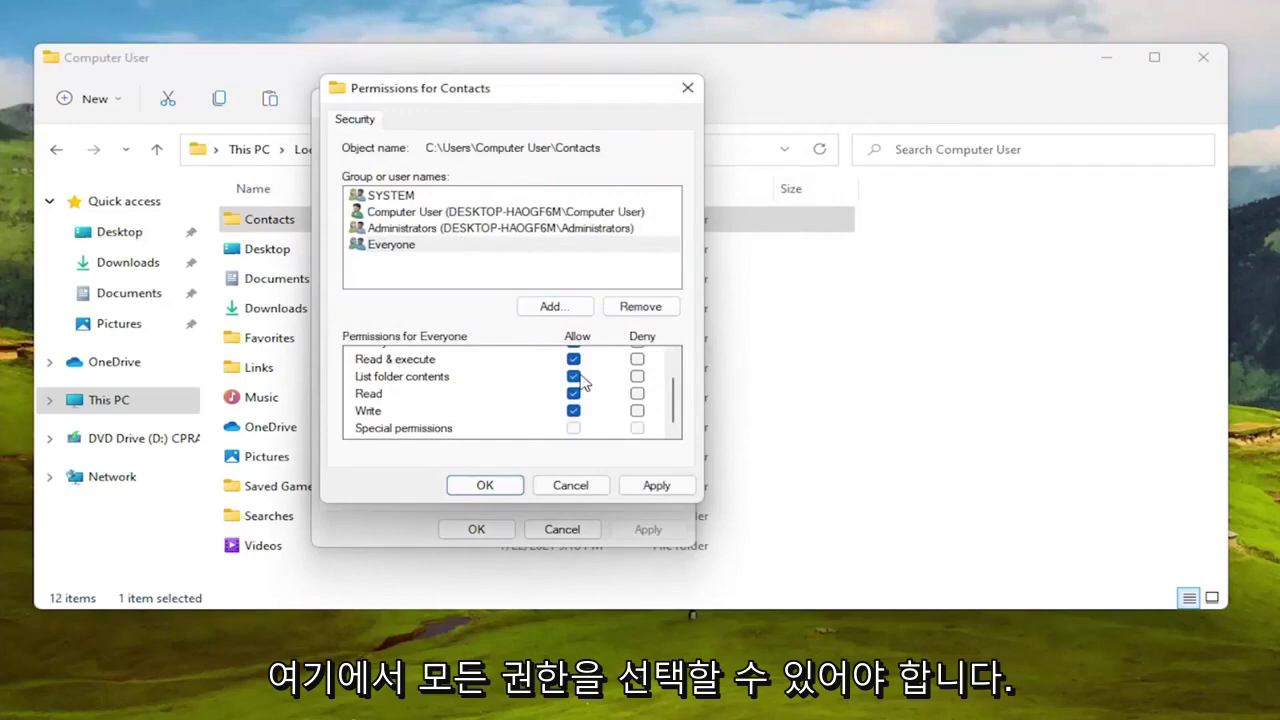
{"action": "left_click", "coordinate": [636, 486]}
{"action": "left_click", "coordinate": [486, 485]}
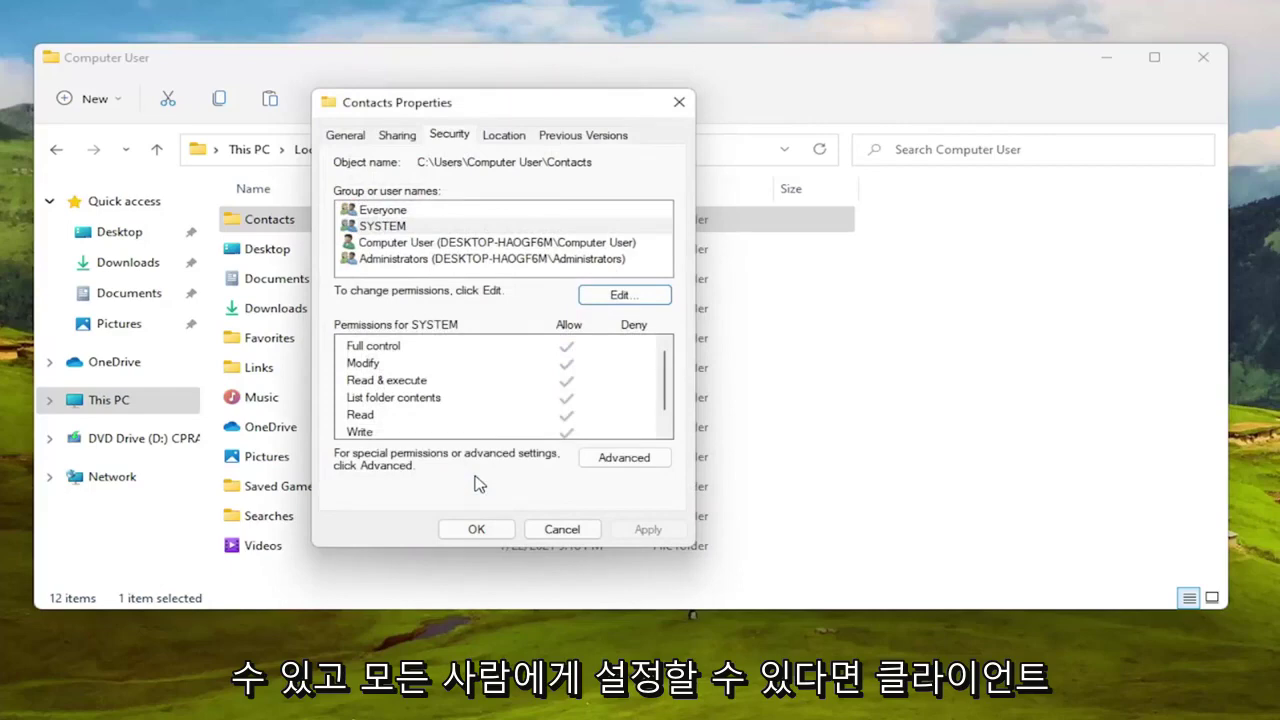
{"action": "left_click", "coordinate": [374, 211]}
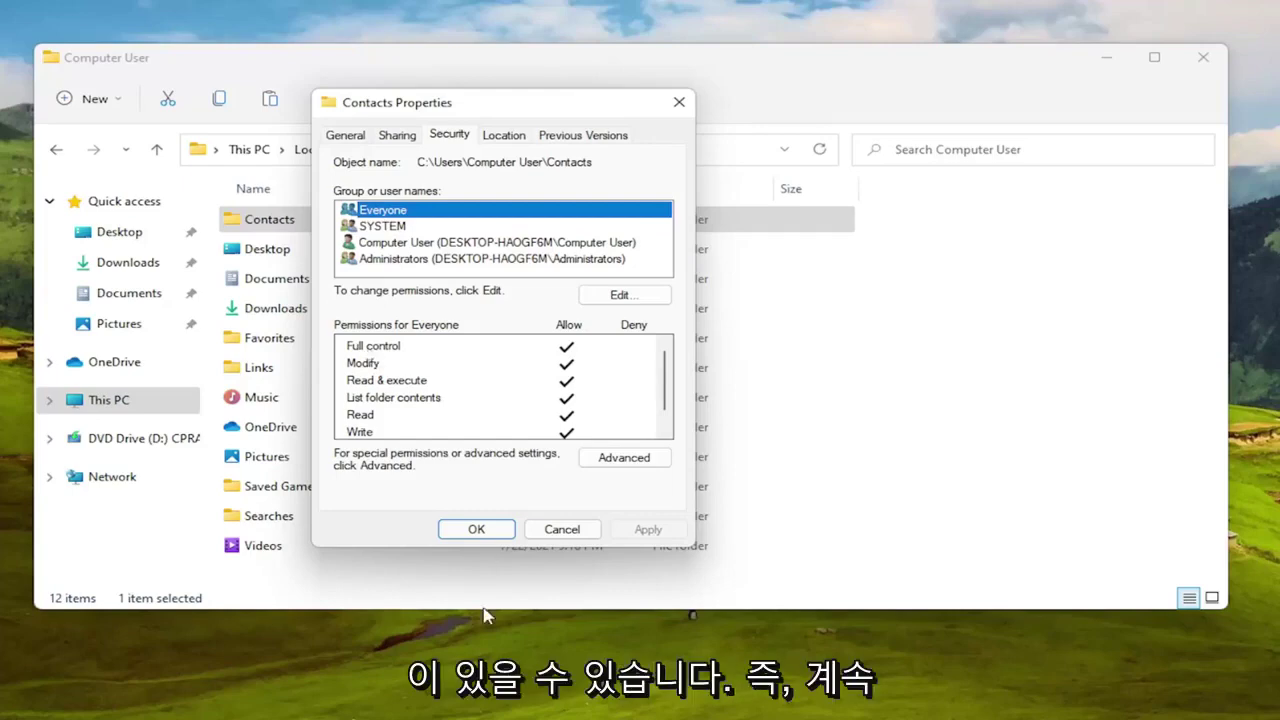
Step: Save the Contacts properties with OK and close the File Explorer window
{"action": "left_click", "coordinate": [476, 530]}
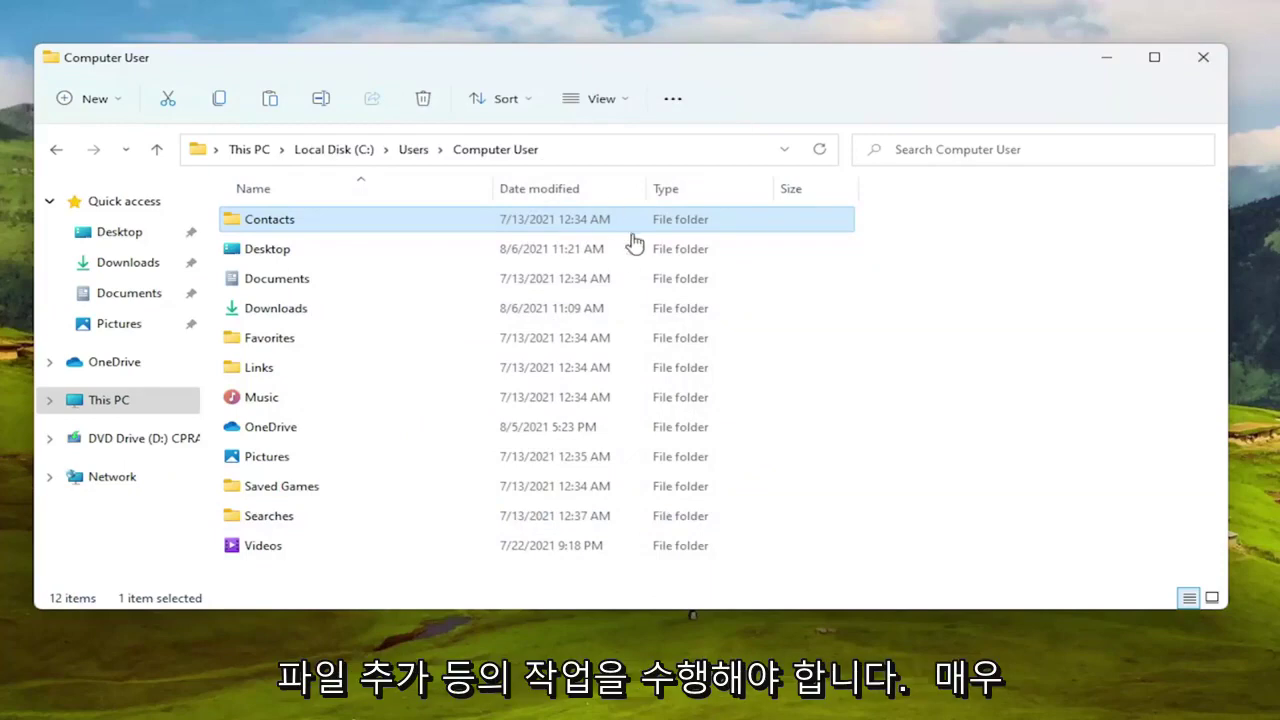
{"action": "left_click", "coordinate": [1161, 95]}
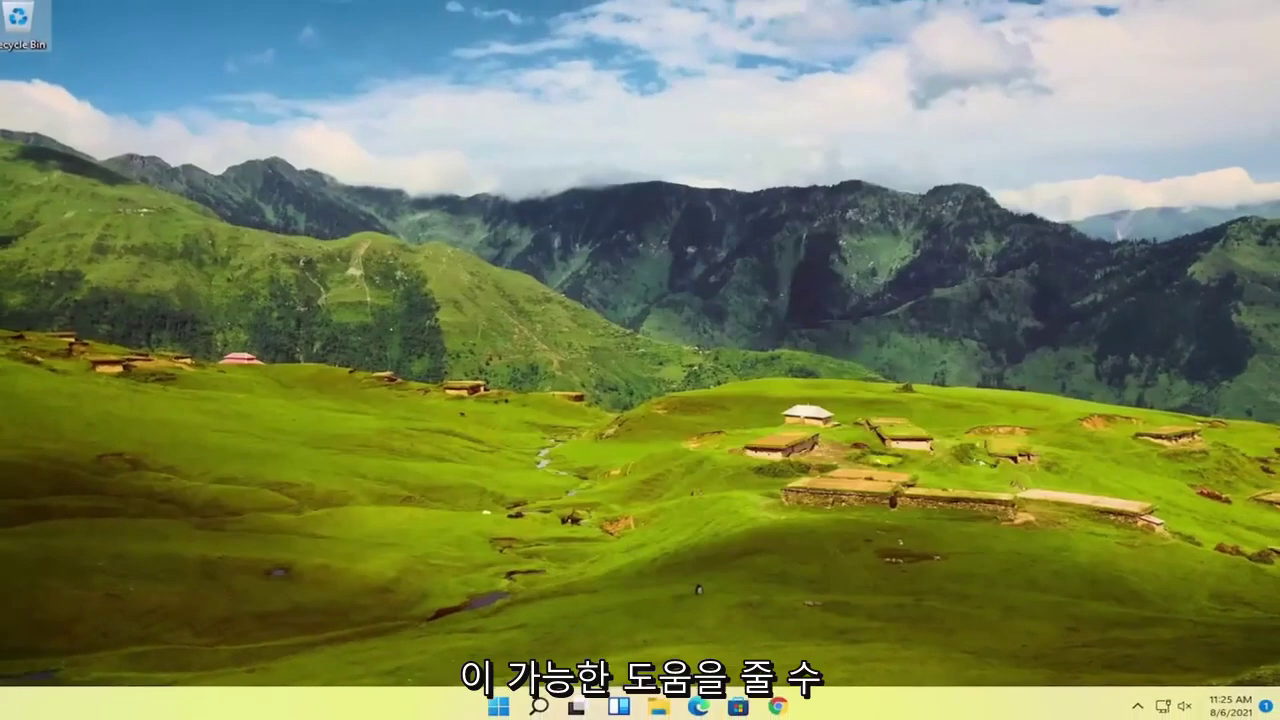